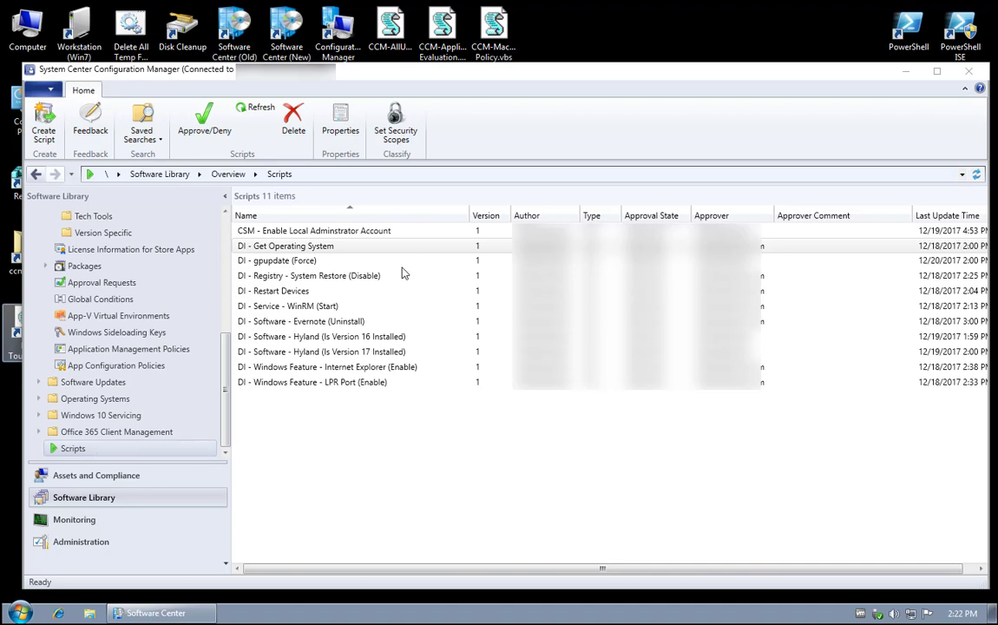
- Look over the Restart Devices, gpupdate (Force) and Get Operating System scripts in the Scripts list
left_click(309, 292)
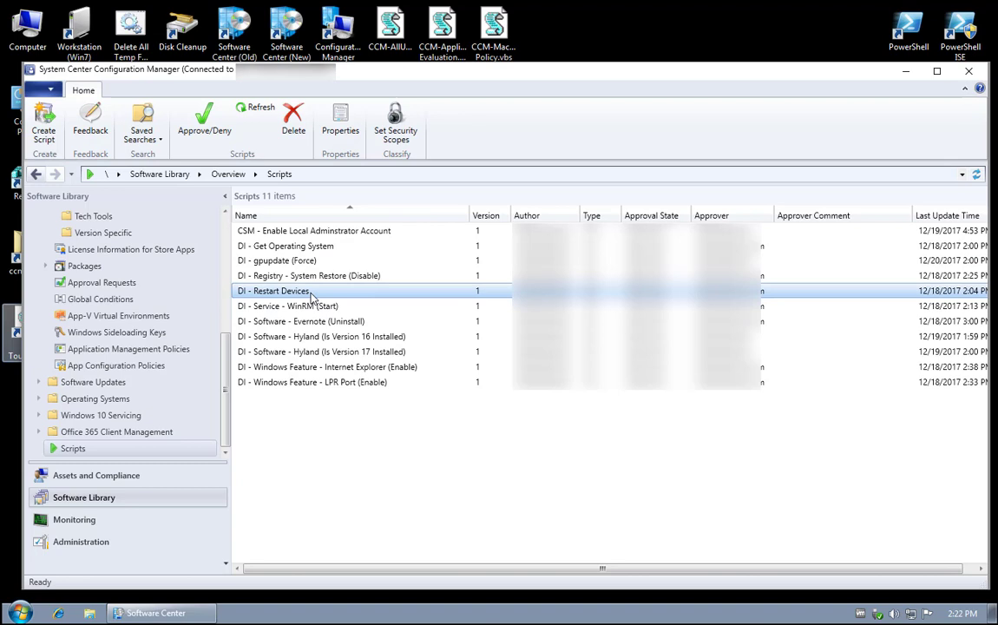
left_click(290, 262)
left_click(293, 248)
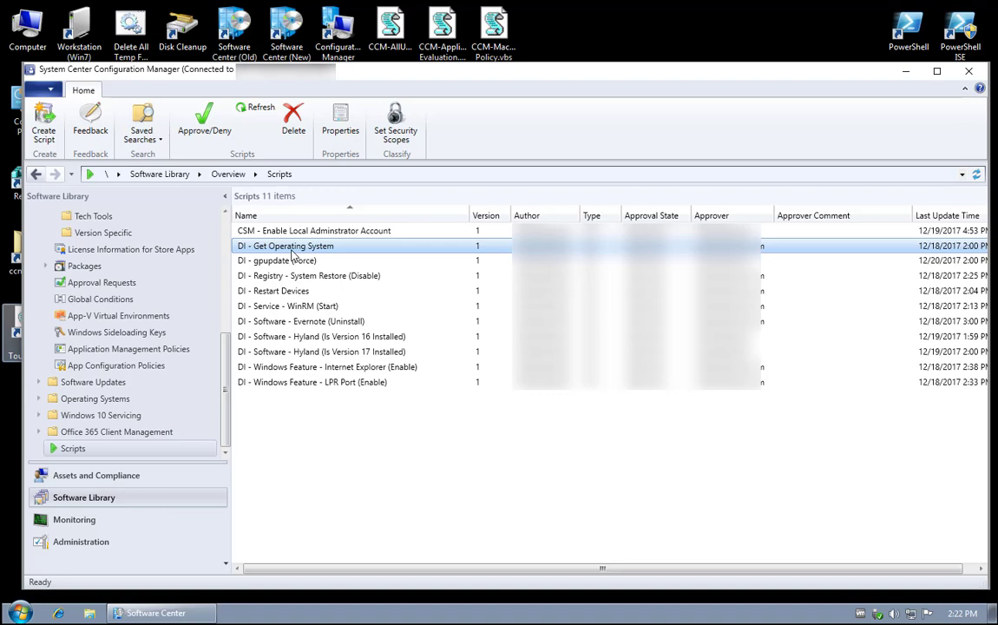
- Run the "DI - Get Operating System" script on the "- gc - All Systems" device collection
left_click(905, 70)
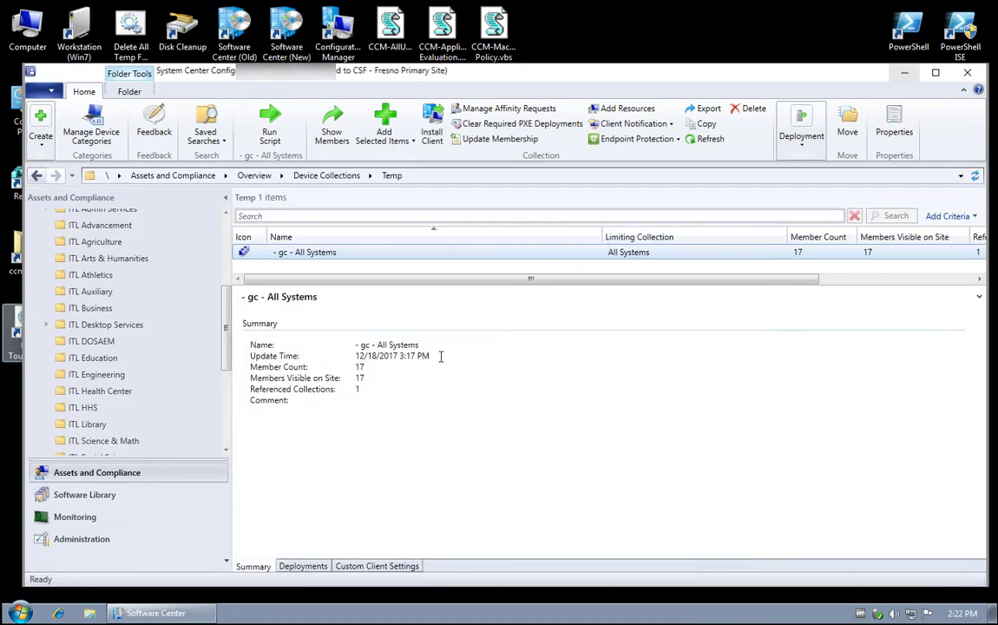
right_click(305, 255)
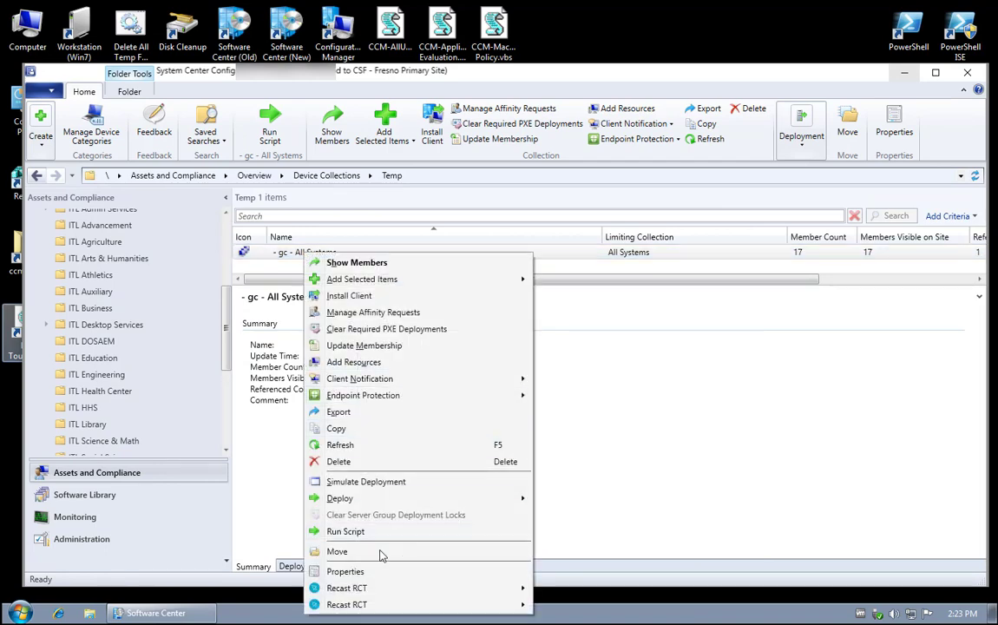
left_click(555, 363)
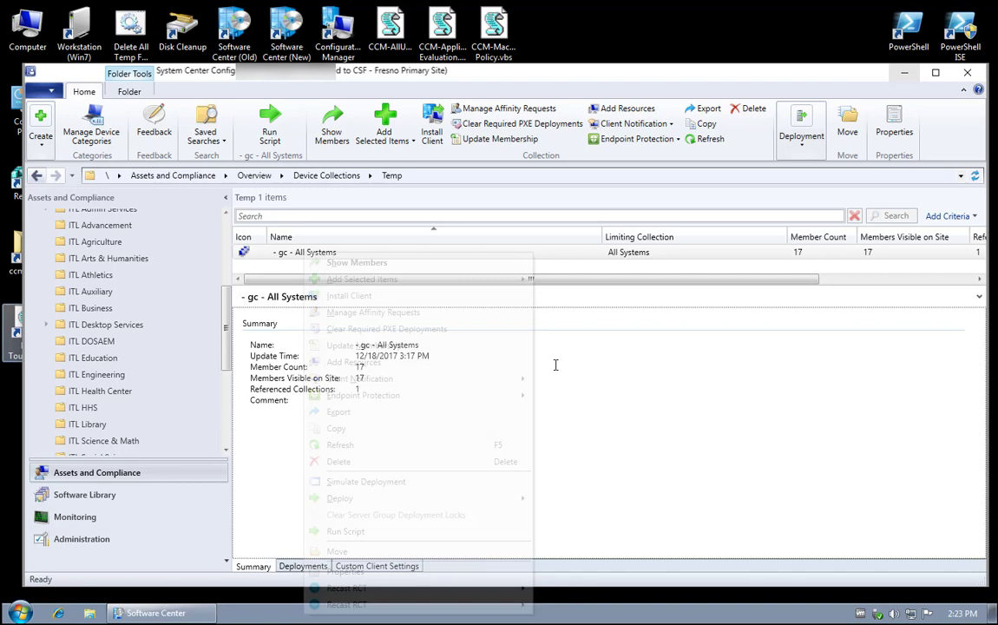
right_click(306, 257)
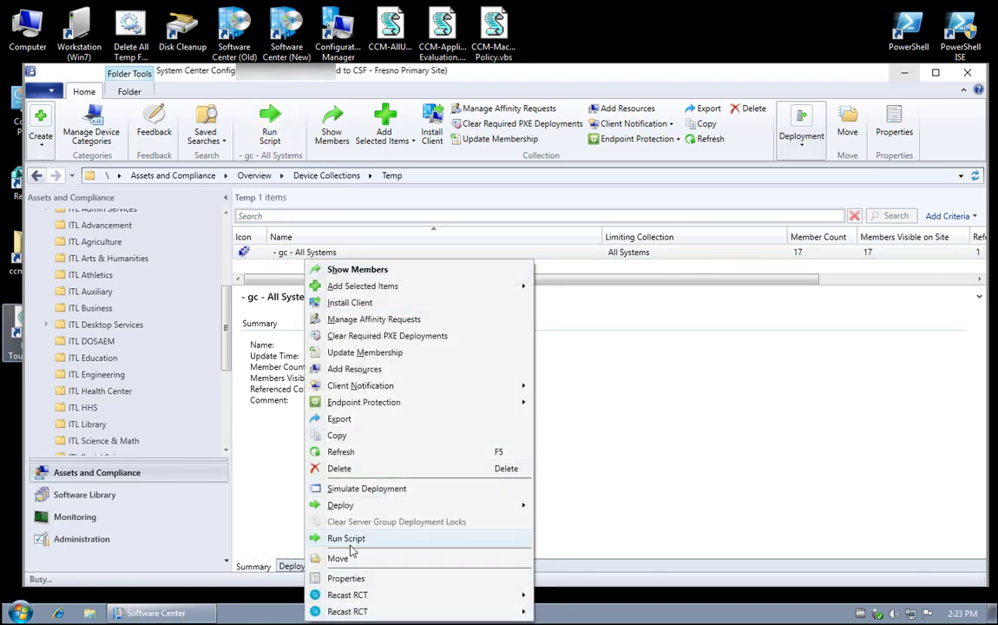
left_click(351, 546)
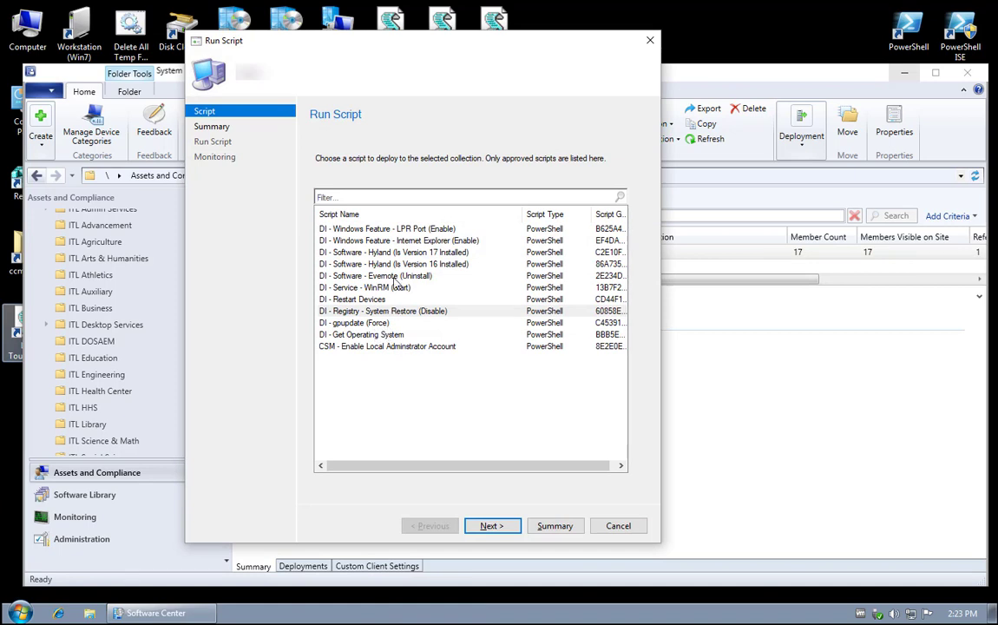
left_click(361, 334)
left_click(510, 530)
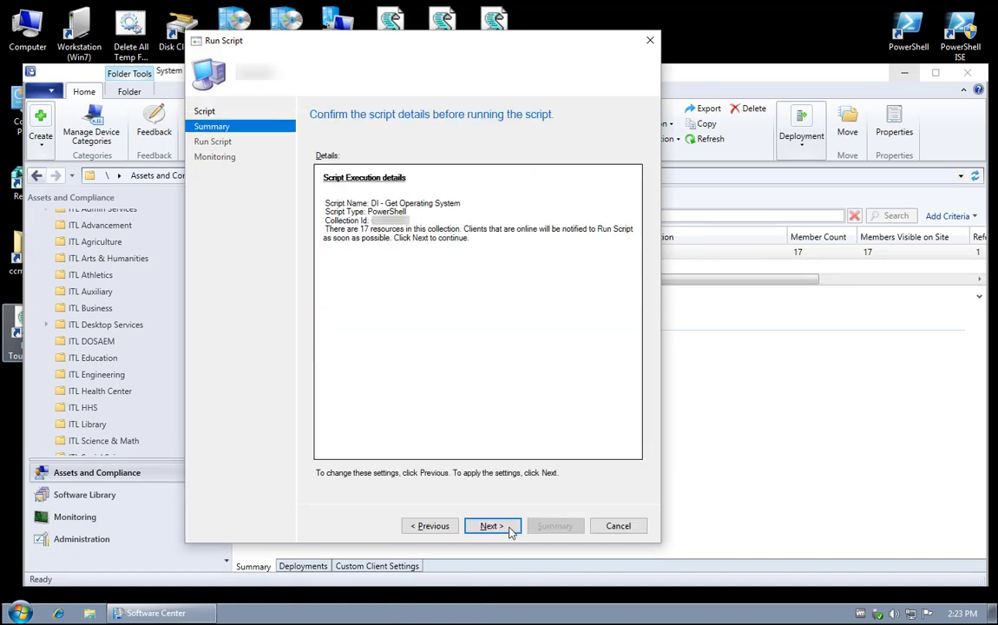
left_click(492, 526)
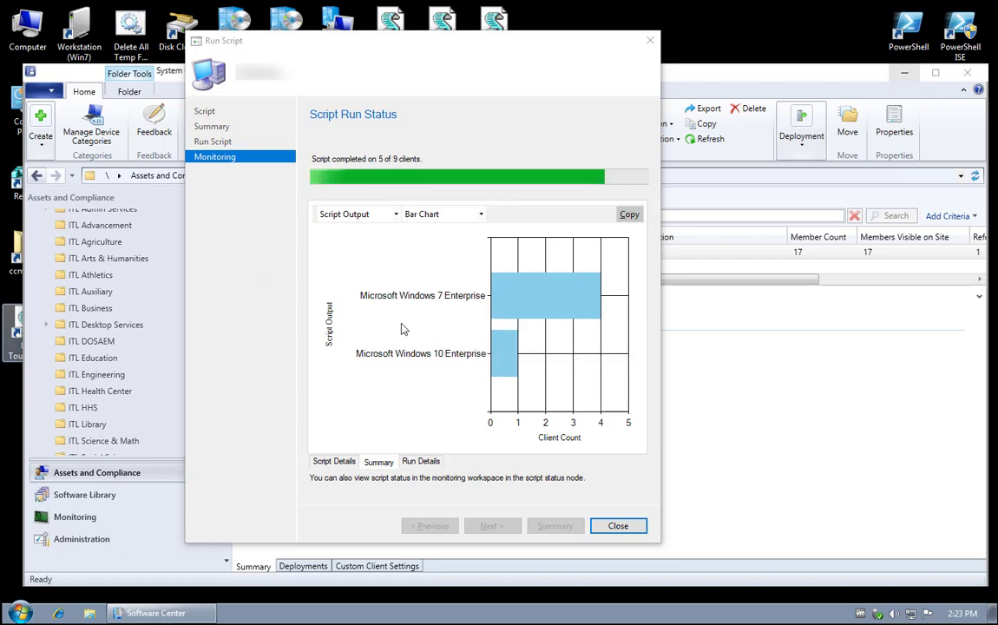
- Review the operating system script's output as a pie chart and data table, check the per-device run details, and close the wizard
left_click(450, 214)
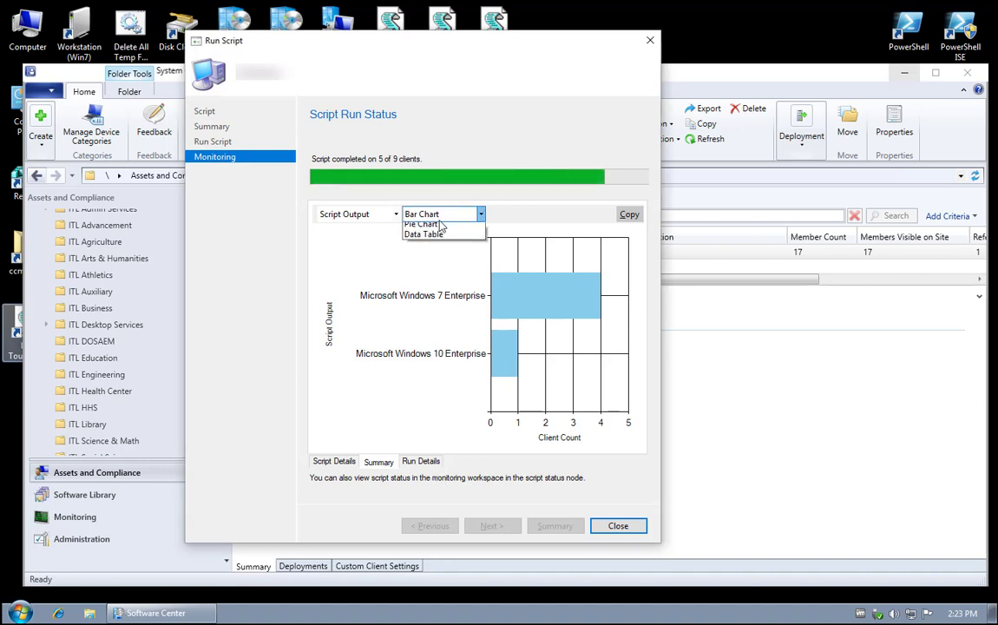
left_click(442, 240)
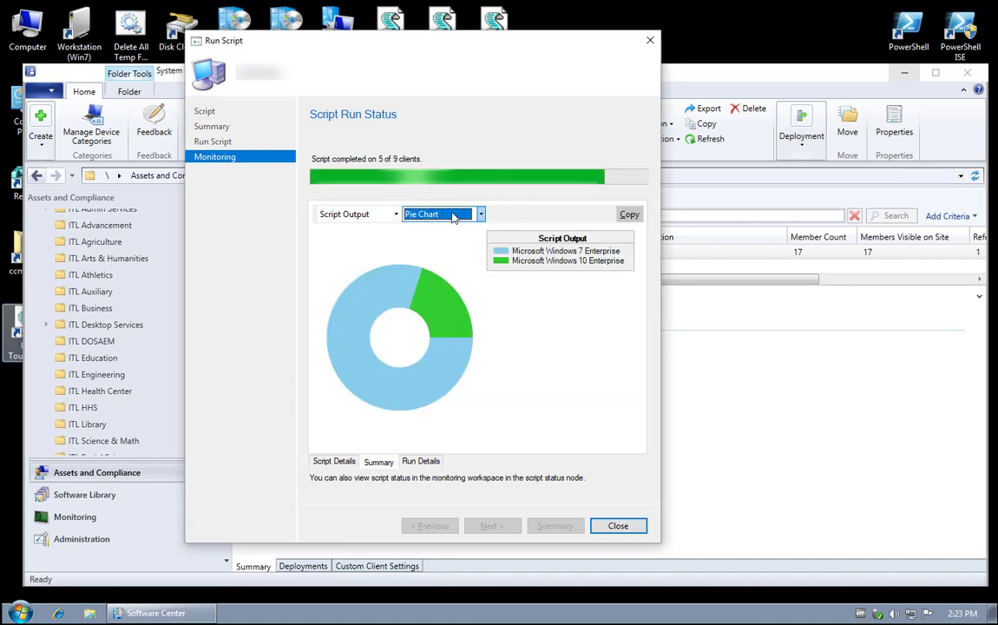
left_click(436, 214)
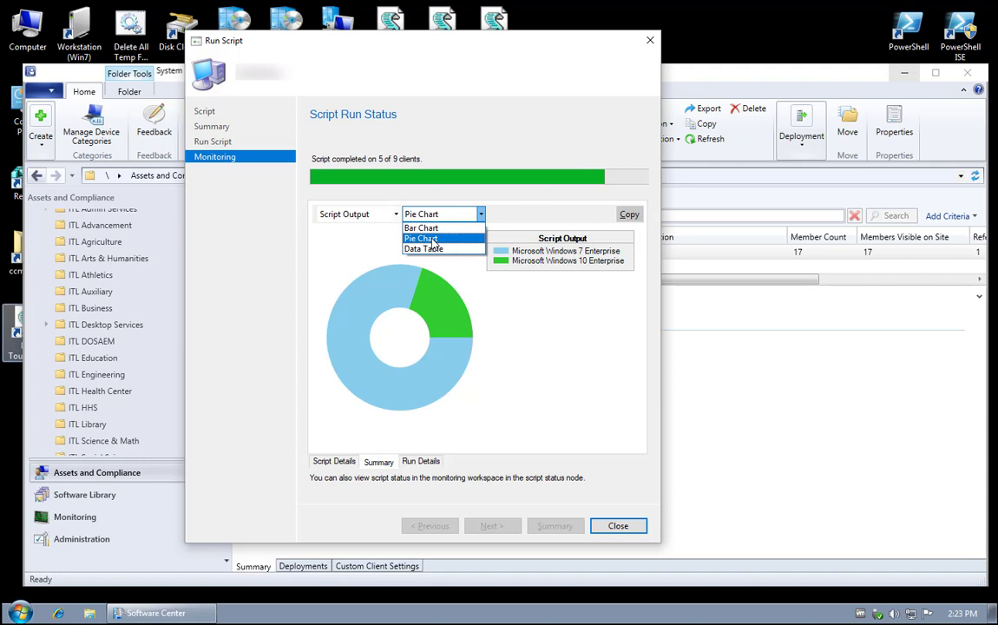
left_click(424, 247)
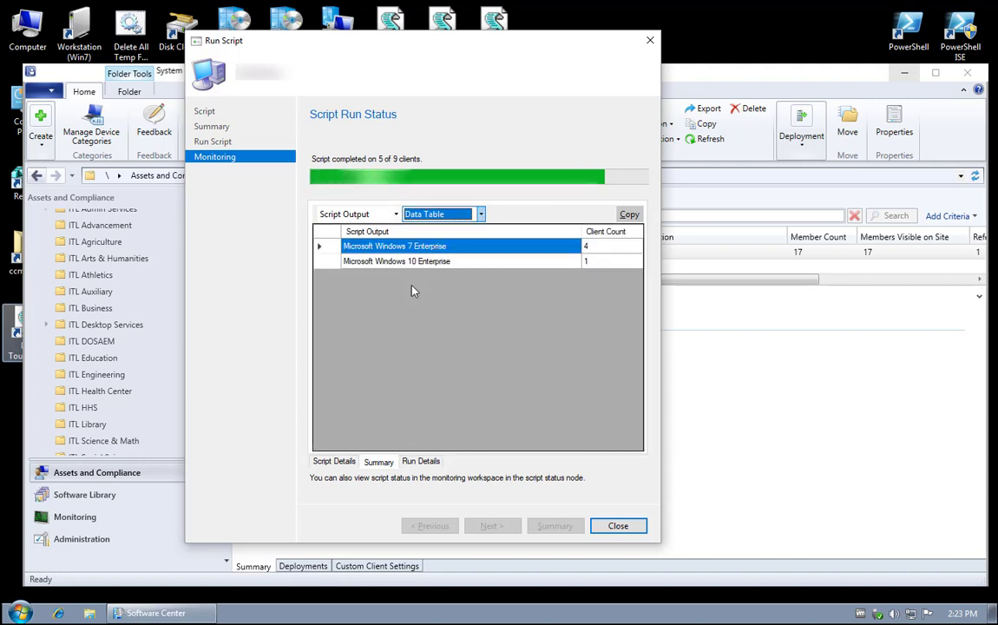
left_click(422, 462)
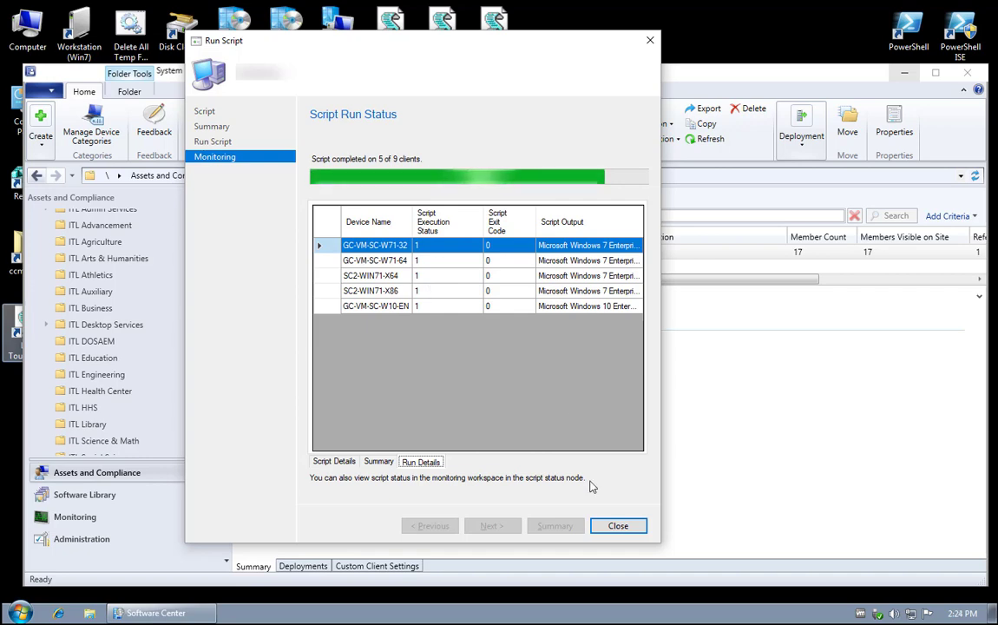
left_click(634, 529)
- Run the "DI - gpupdate (Force)" script on the "- gc - All Systems" collection
left_click(299, 251)
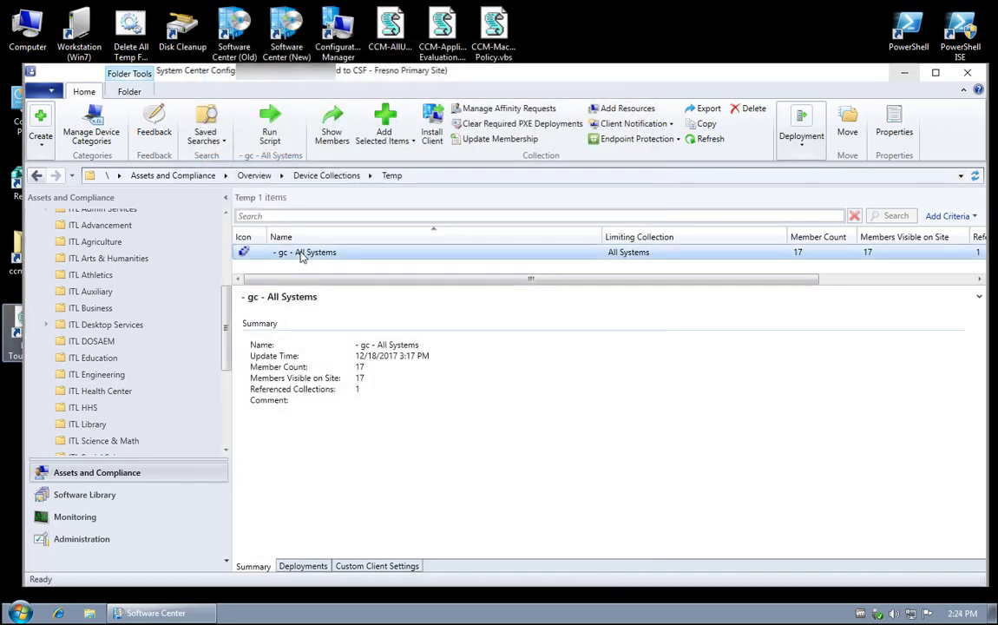
right_click(301, 252)
left_click(347, 530)
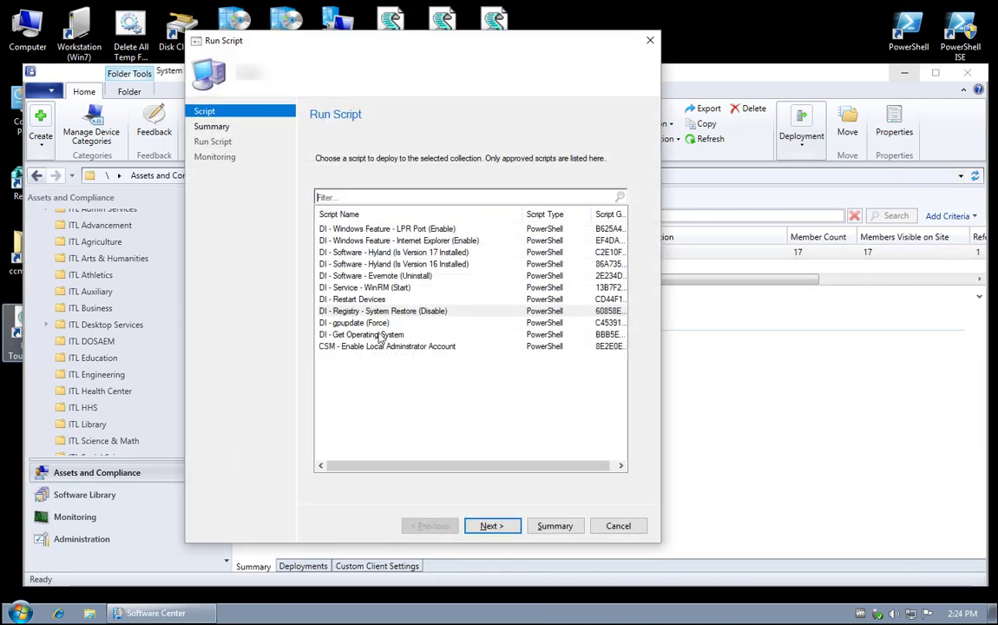
left_click(374, 323)
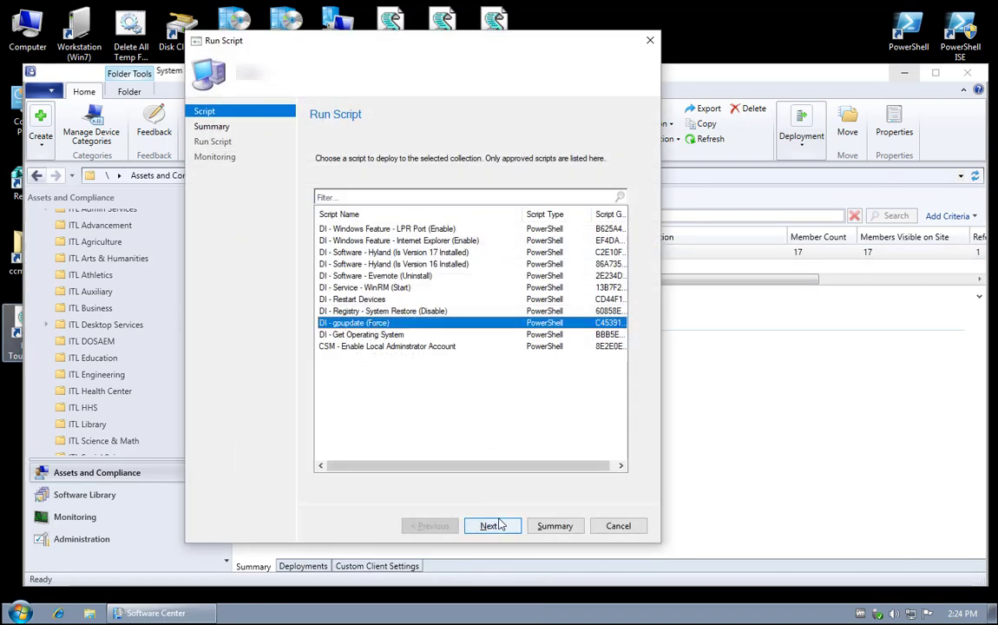
left_click(500, 525)
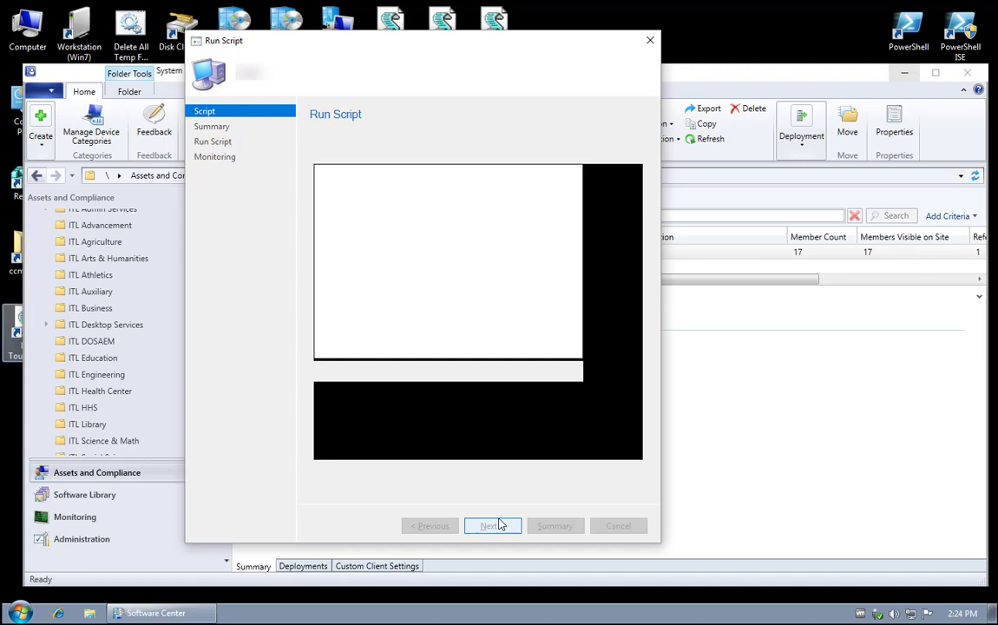
left_click(508, 526)
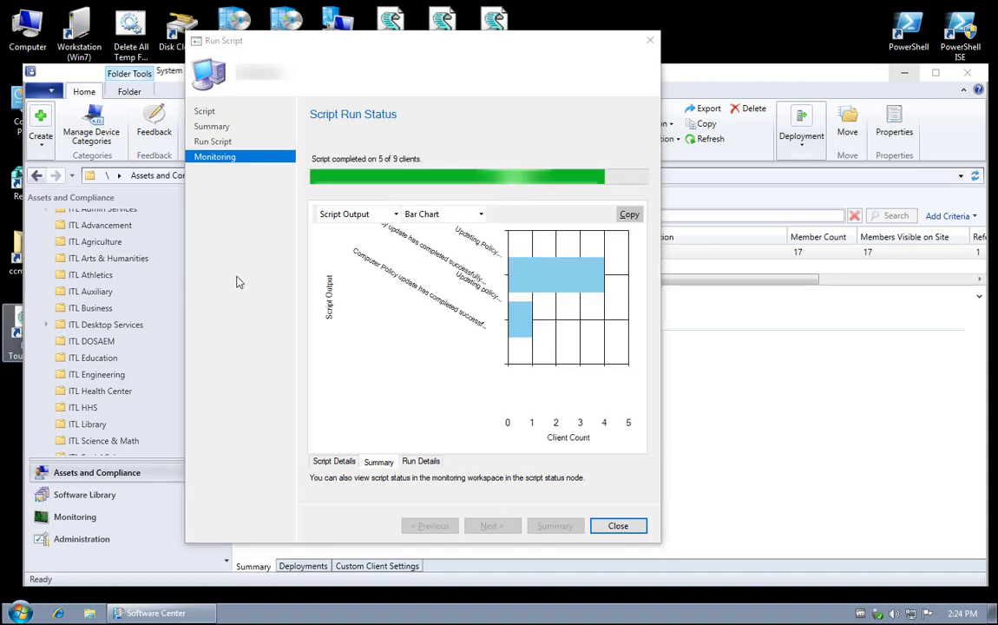
- Review the gpupdate script's output as a data table and as a pie chart, and close the wizard
mouse_move(521, 313)
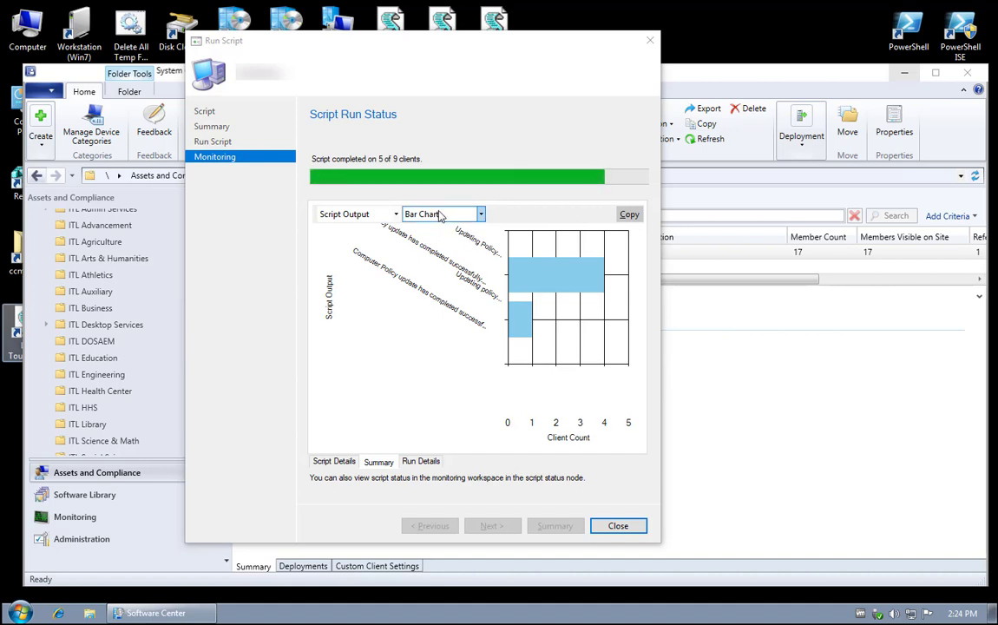
left_click(427, 214)
left_click(424, 248)
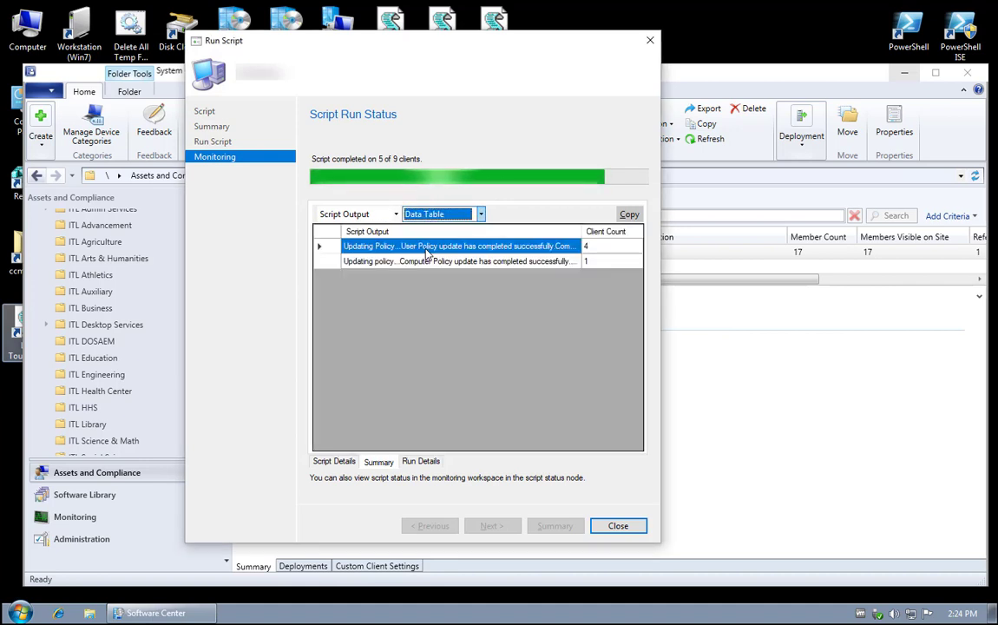
left_click(438, 214)
left_click(442, 238)
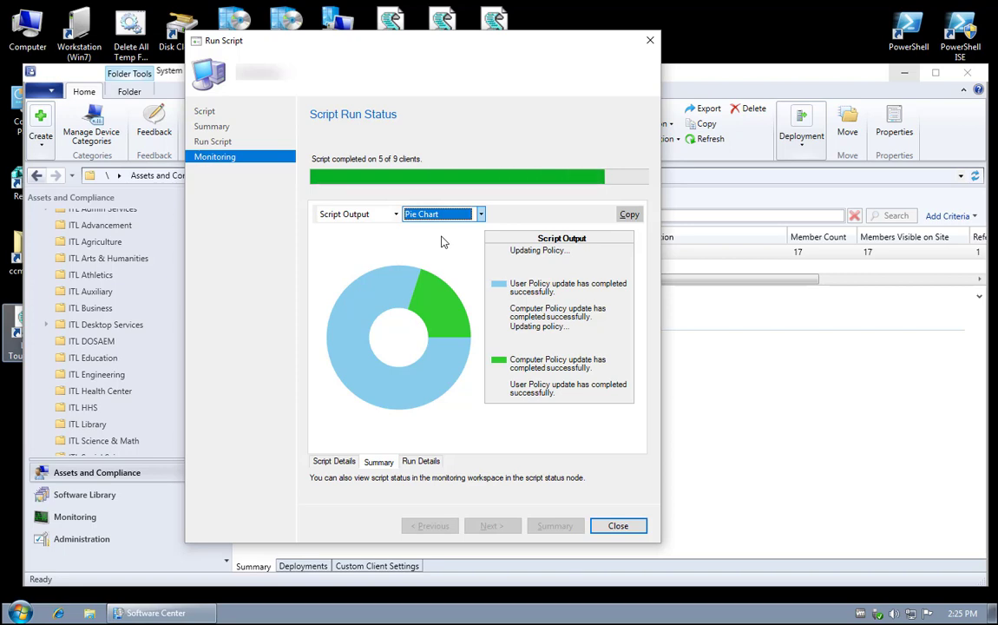
left_click(619, 526)
- Run the "DI - Restart Devices" script on the "- gc - All Systems" collection
right_click(301, 252)
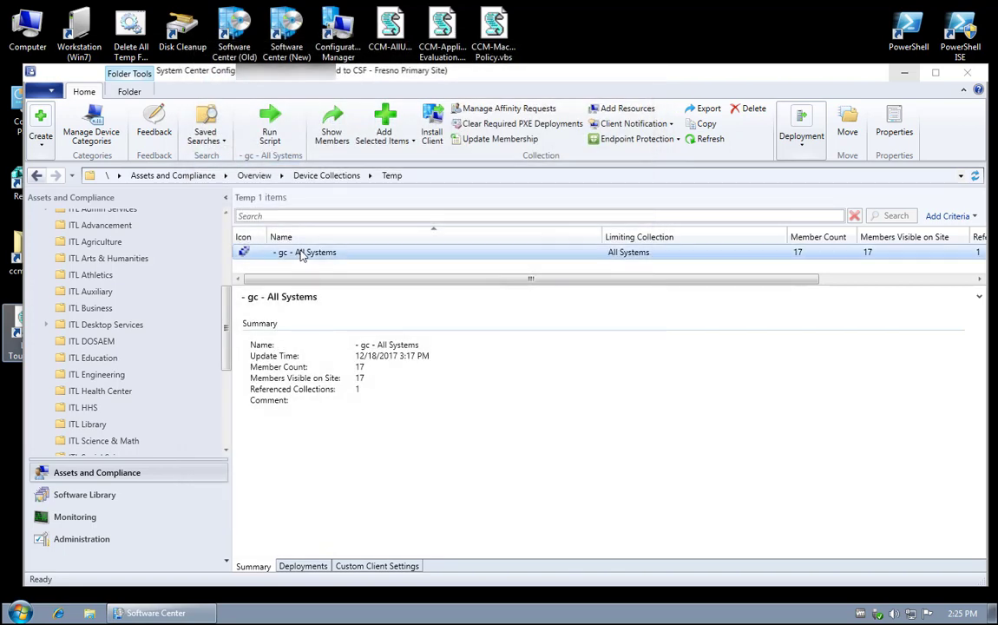
left_click(345, 530)
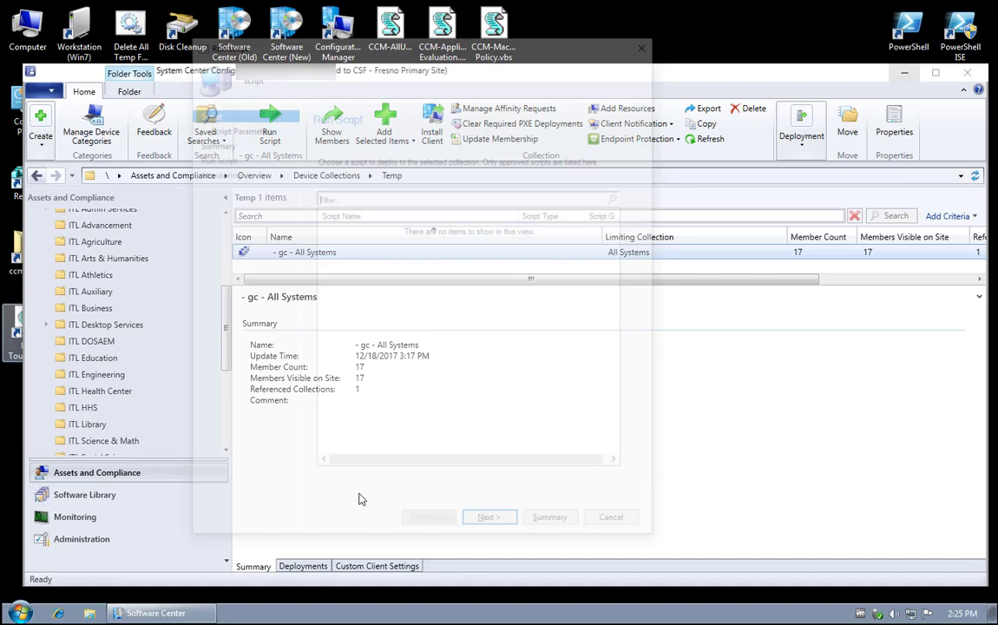
left_click(401, 233)
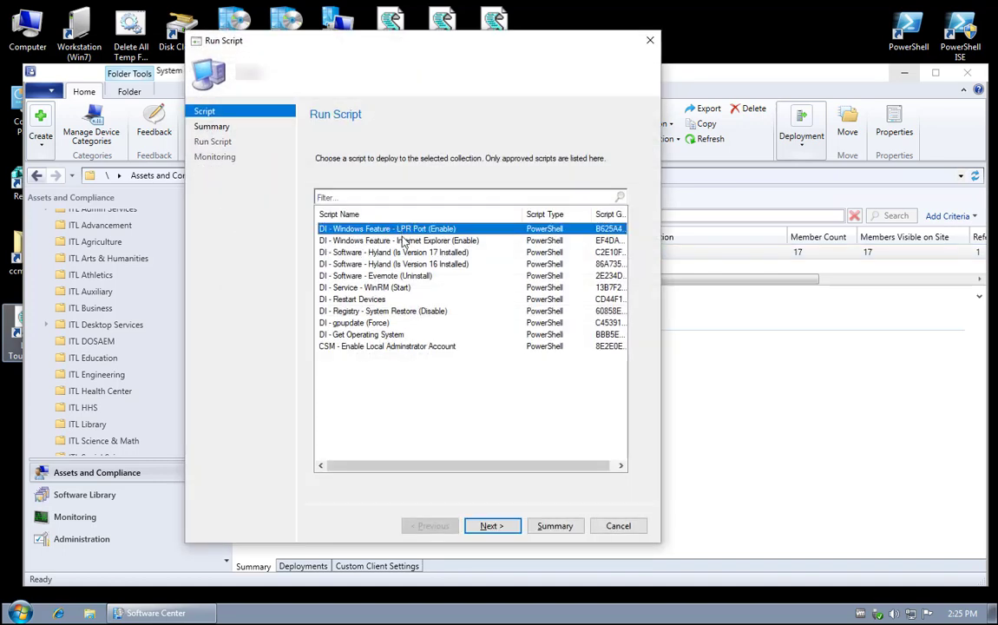
left_click(418, 253)
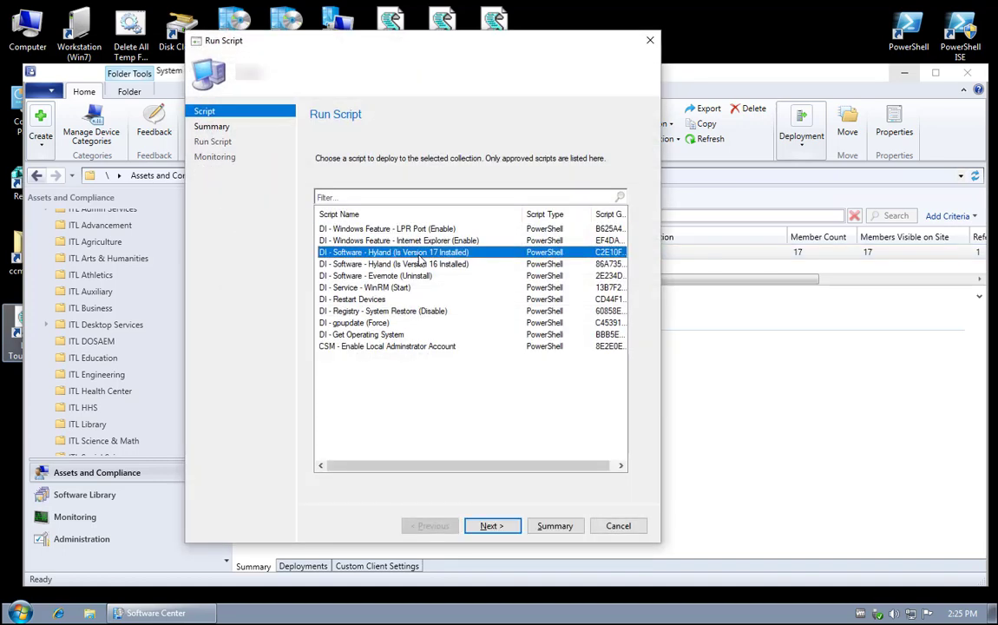
left_click(387, 275)
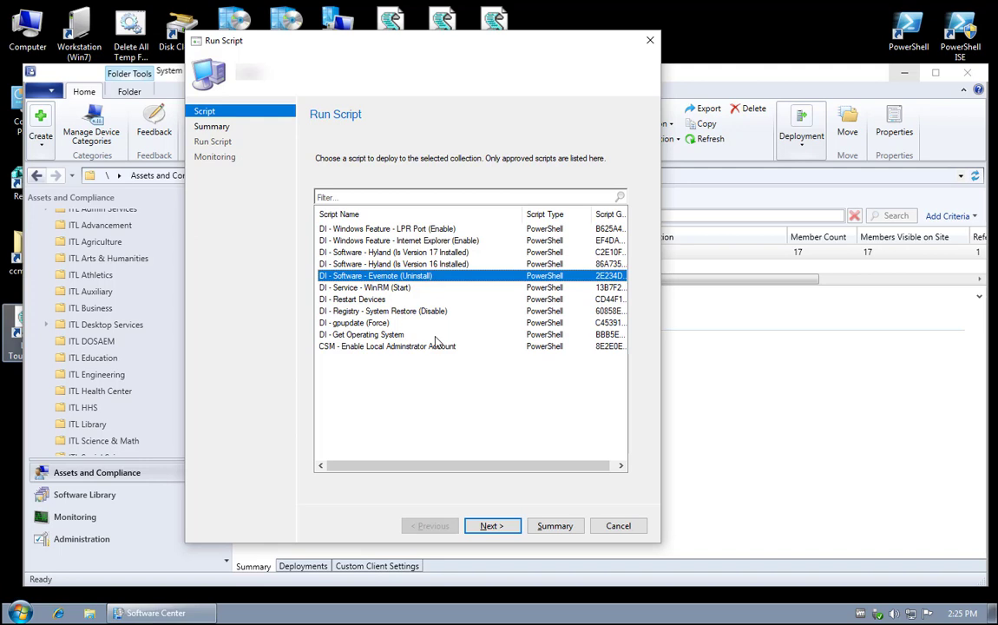
left_click(365, 287)
left_click(373, 299)
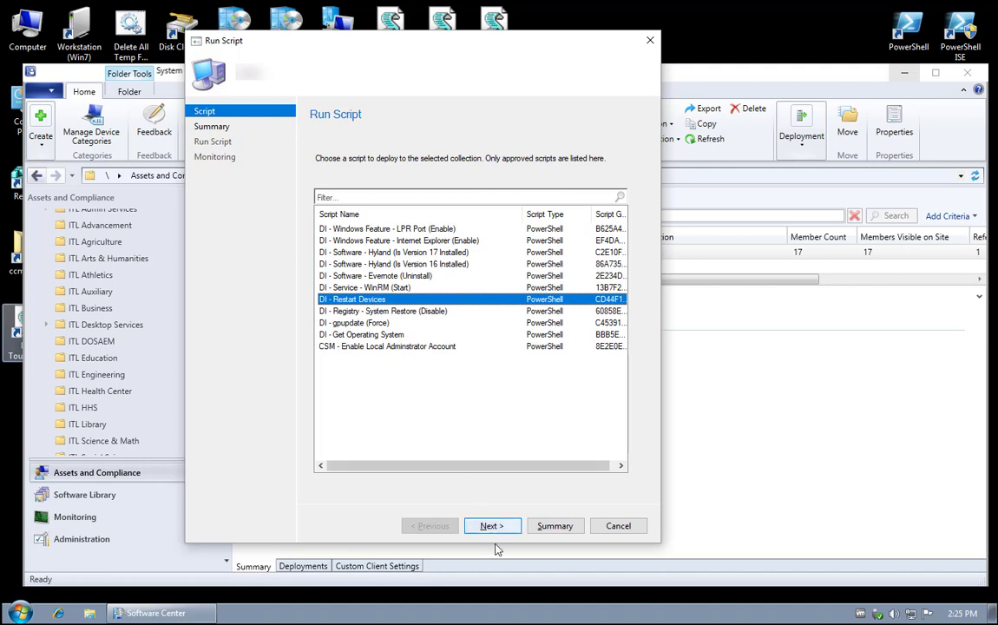
left_click(493, 526)
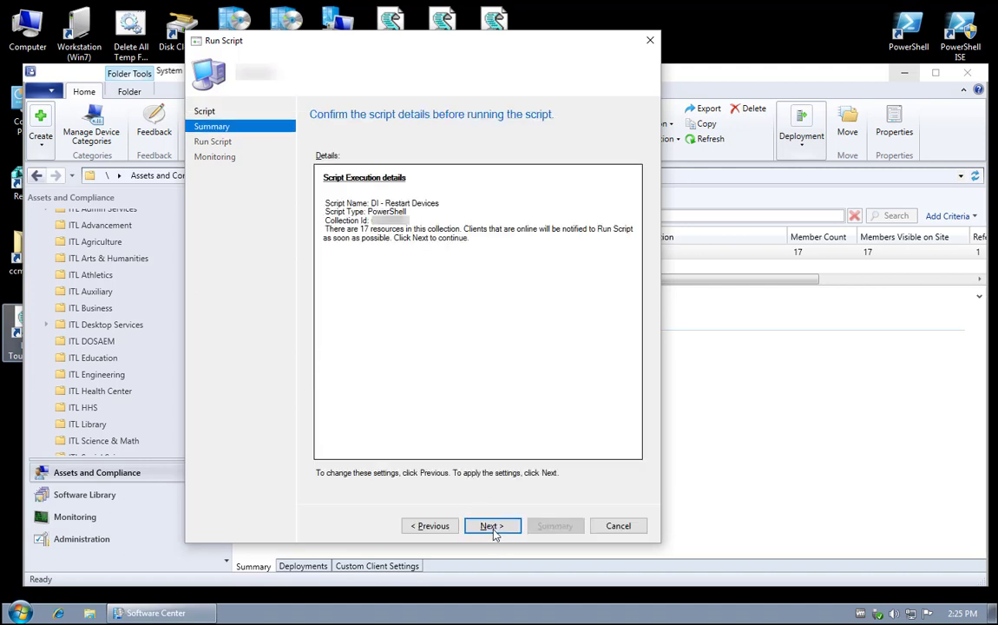
left_click(493, 526)
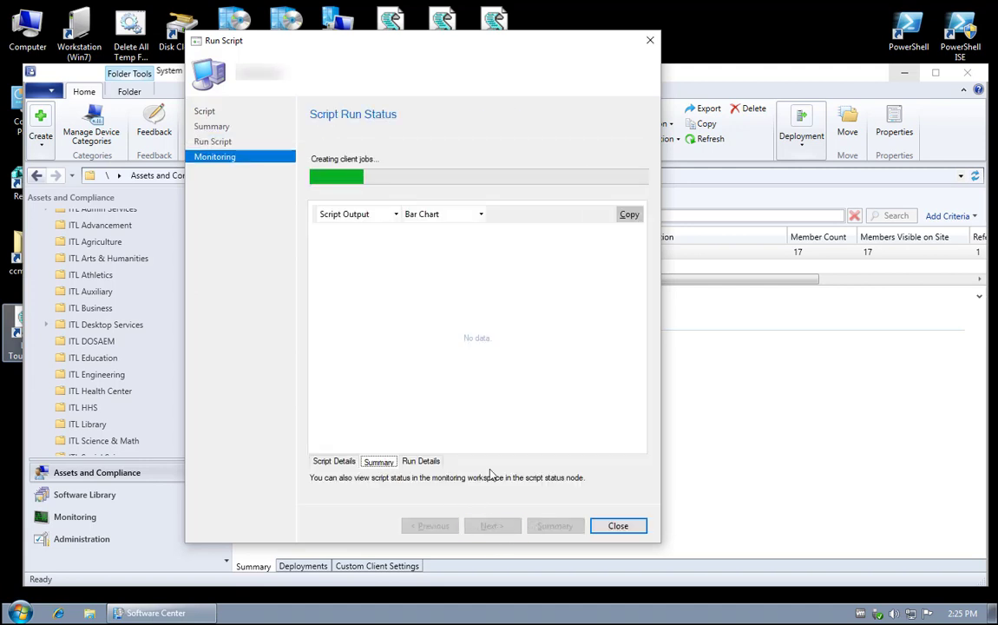
- Minimise the console, move the Run Script window aside, and check the Windows 10 and Windows 7 client desktops for the restart
left_click(906, 72)
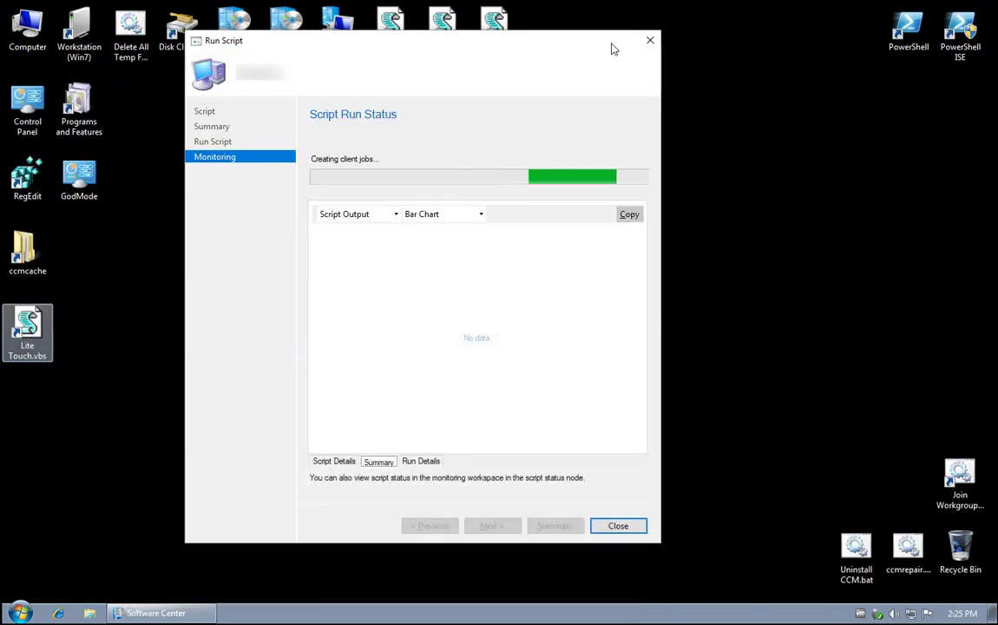
left_click_drag(612, 44, 154, 47)
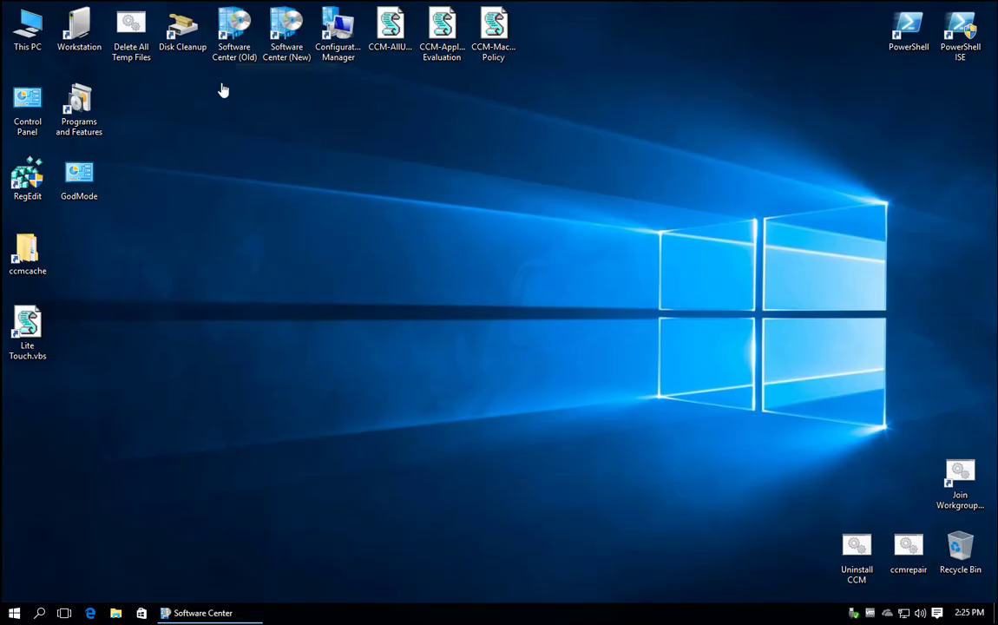
left_click(13, 612)
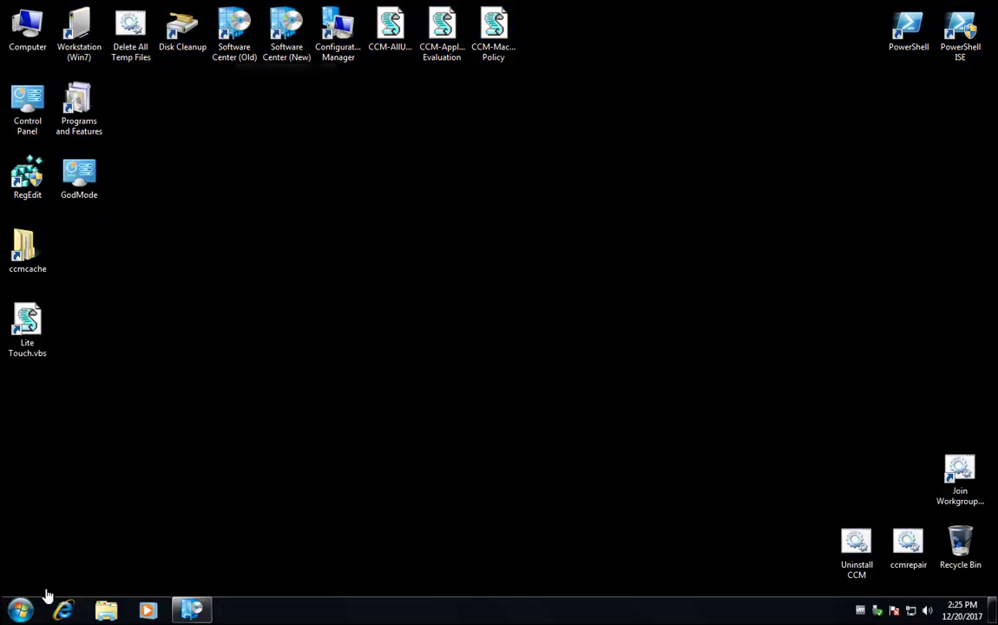
left_click(24, 611)
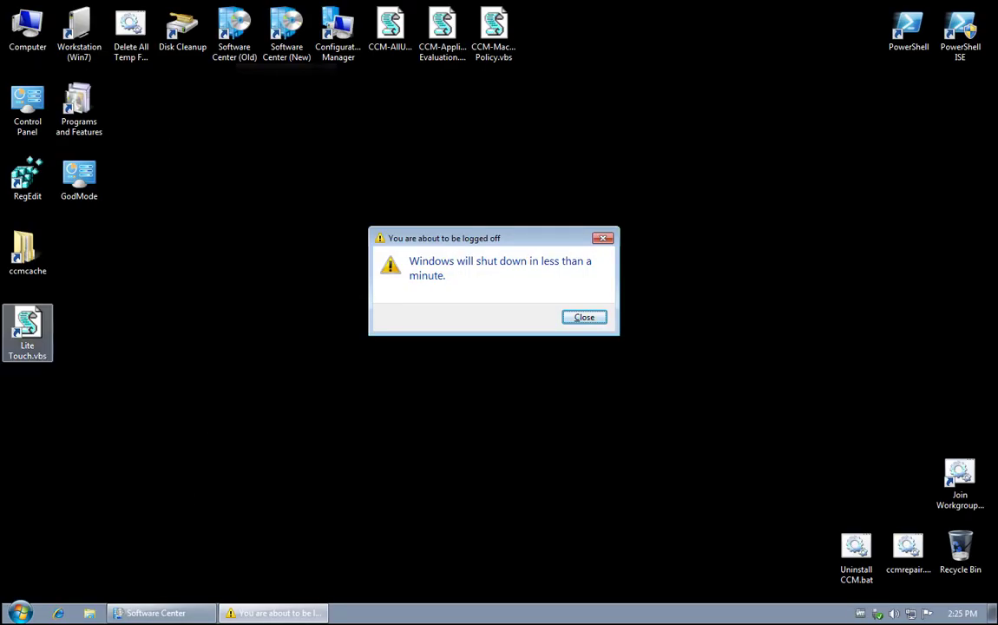
- Bring the Run Script status window back into view, examine the restart script's per-device run details, and close the wizard
left_click_drag(63, 40, 512, 20)
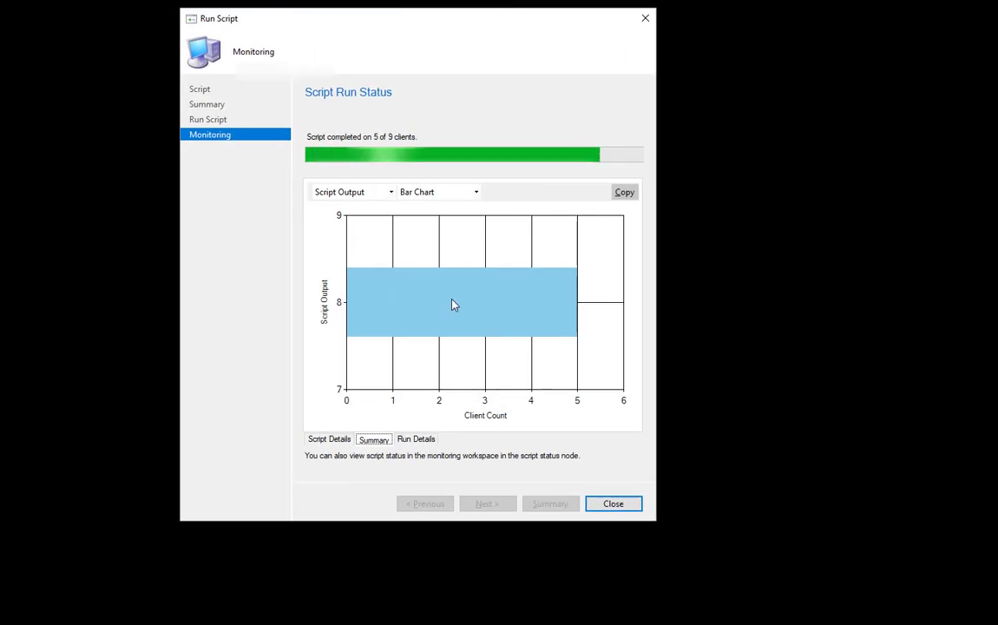
mouse_move(451, 304)
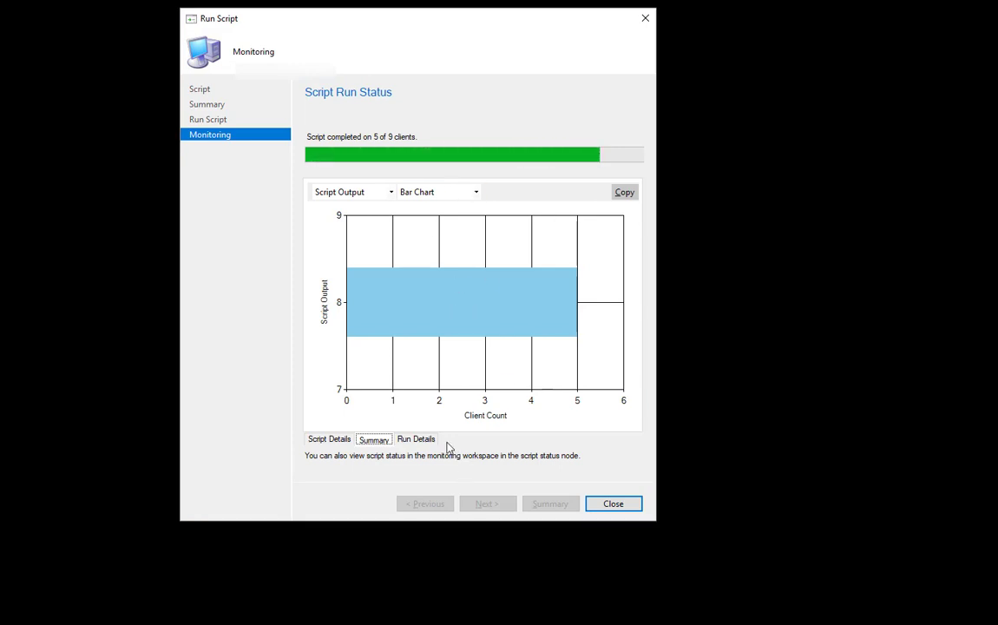
left_click(416, 439)
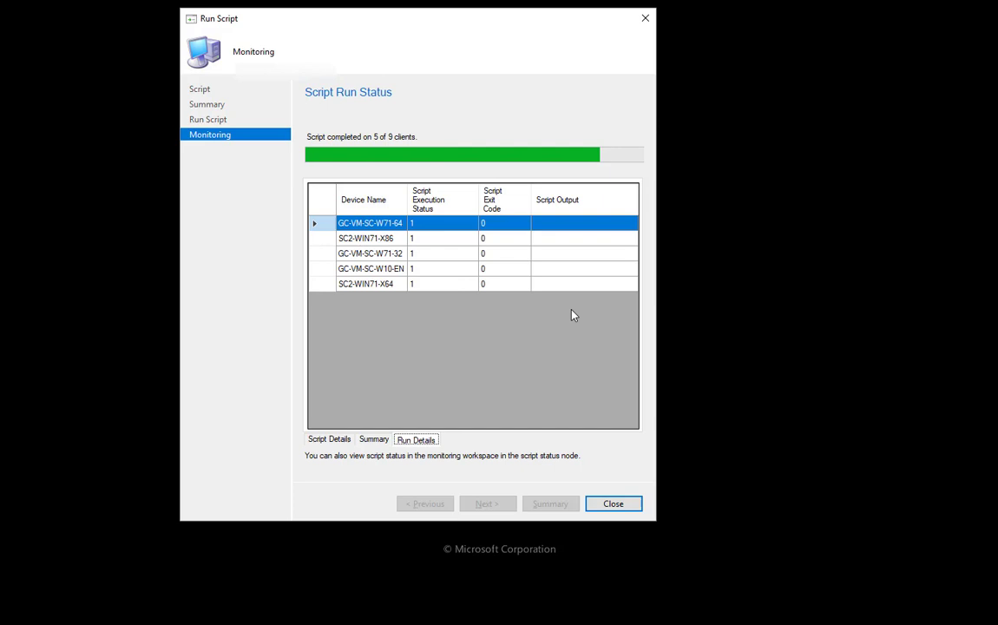
left_click(612, 505)
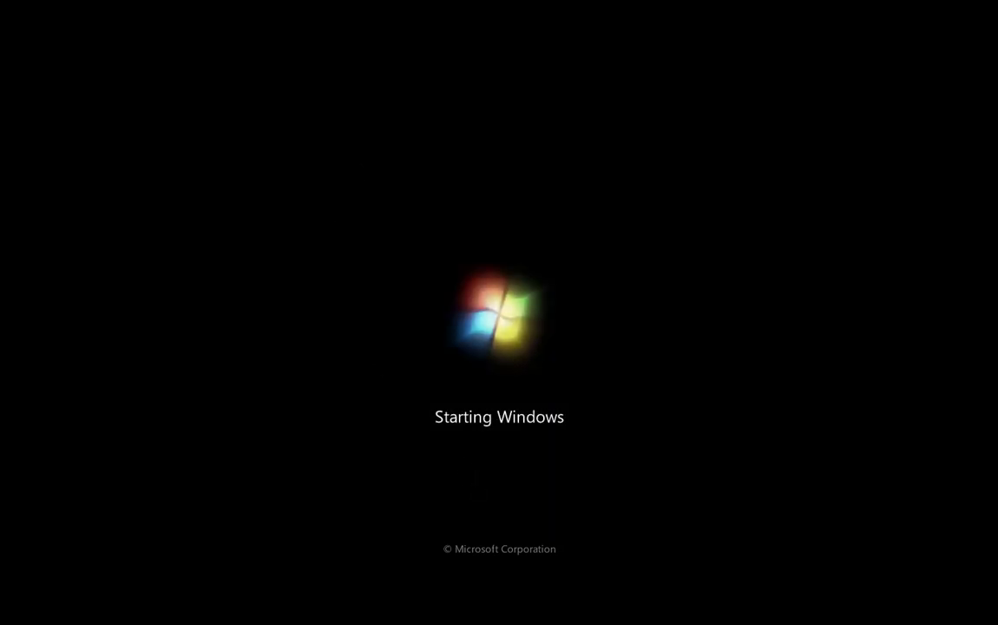